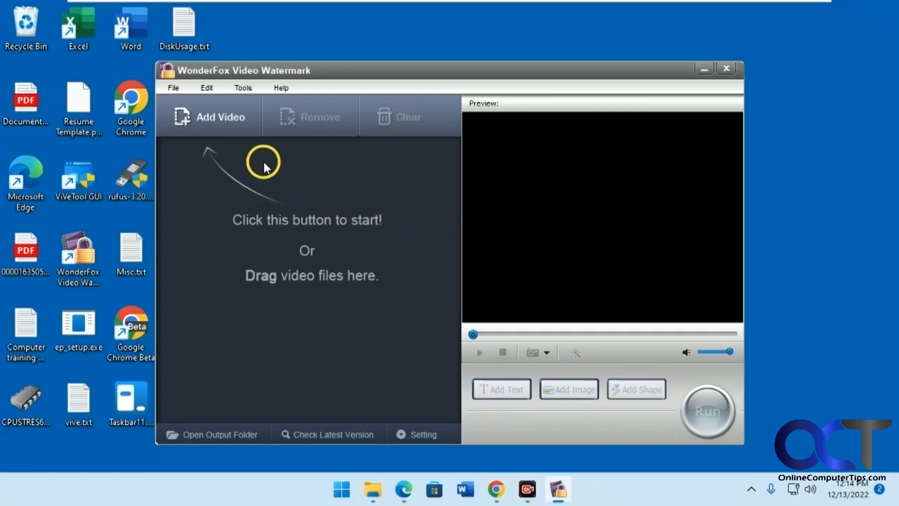
# Step: Add the video "Coco and Blu Playing.mp4" and briefly play it in the preview
pyautogui.click(220, 119)
pyautogui.doubleClick(358, 170)
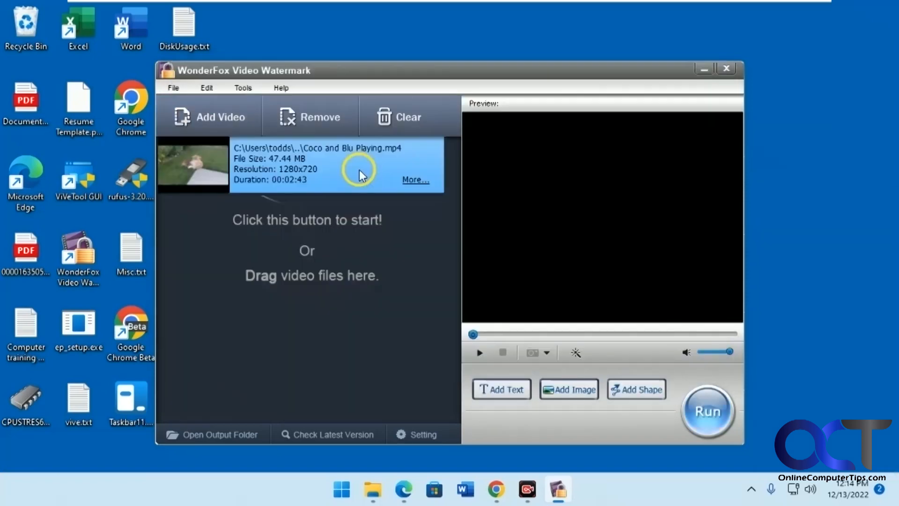
pyautogui.click(480, 352)
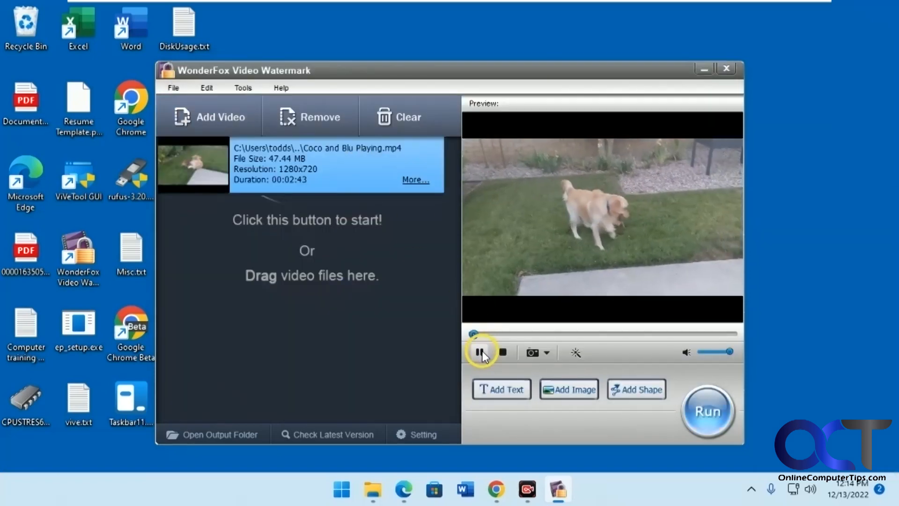
pyautogui.click(481, 352)
# Step: Start an image watermark and look through the built-in watermark image categories from Business to Animated GIF
pyautogui.click(580, 389)
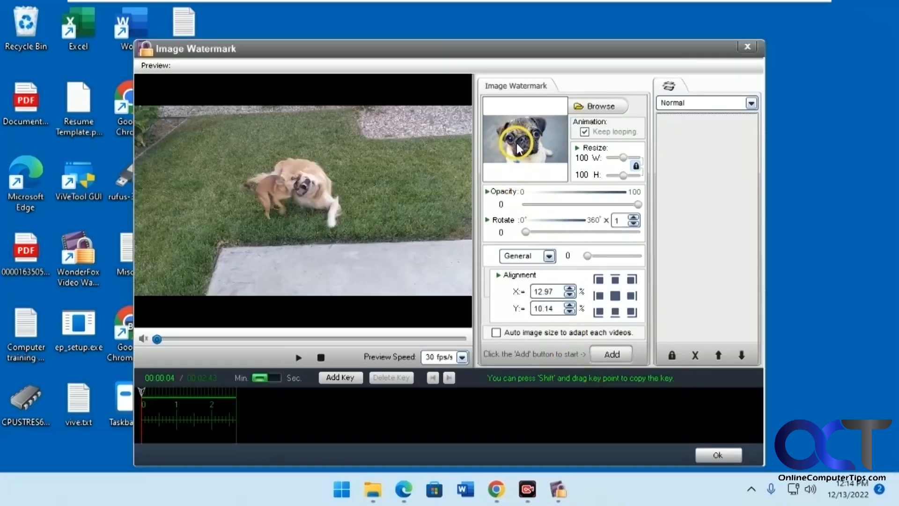
pyautogui.click(588, 105)
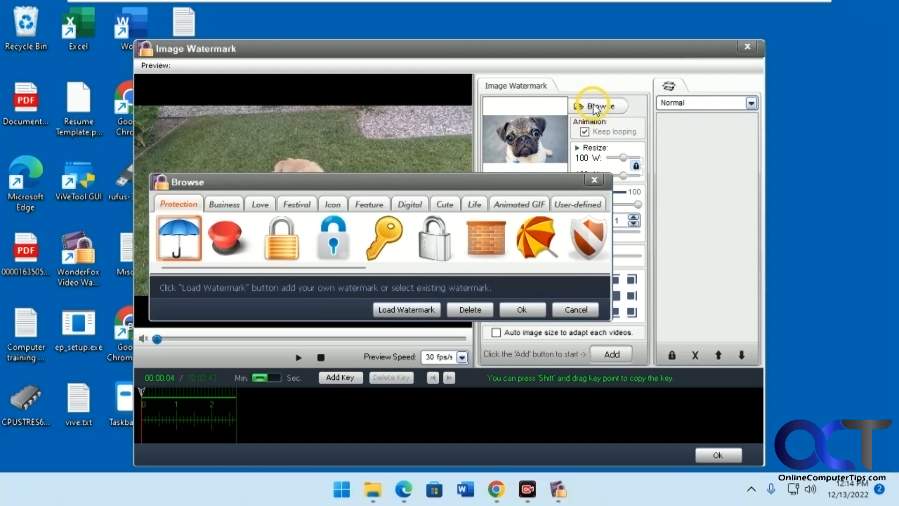
pyautogui.click(234, 204)
pyautogui.click(262, 205)
pyautogui.click(292, 207)
pyautogui.click(333, 206)
pyautogui.click(369, 205)
pyautogui.click(409, 205)
pyautogui.click(446, 206)
pyautogui.click(474, 204)
pyautogui.click(518, 205)
# Step: Load Logo.png into the user-defined watermark images and select it
pyautogui.click(571, 206)
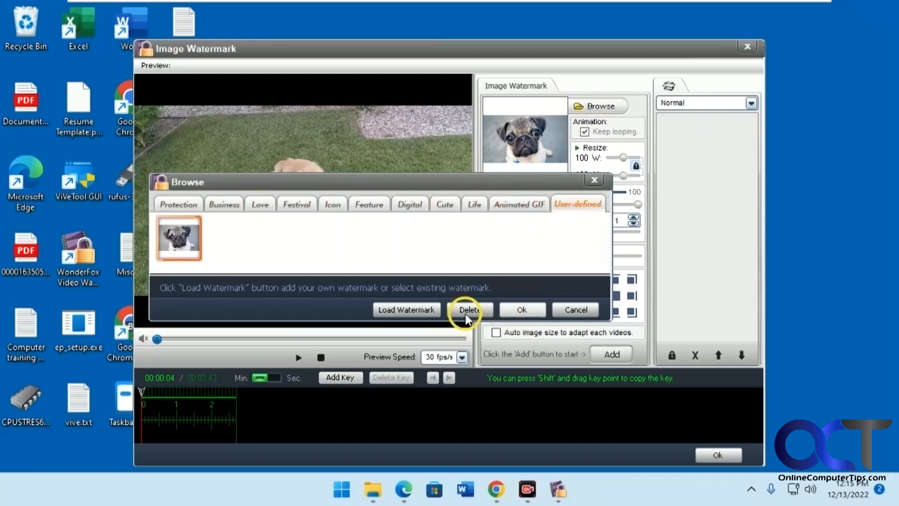
pyautogui.click(407, 310)
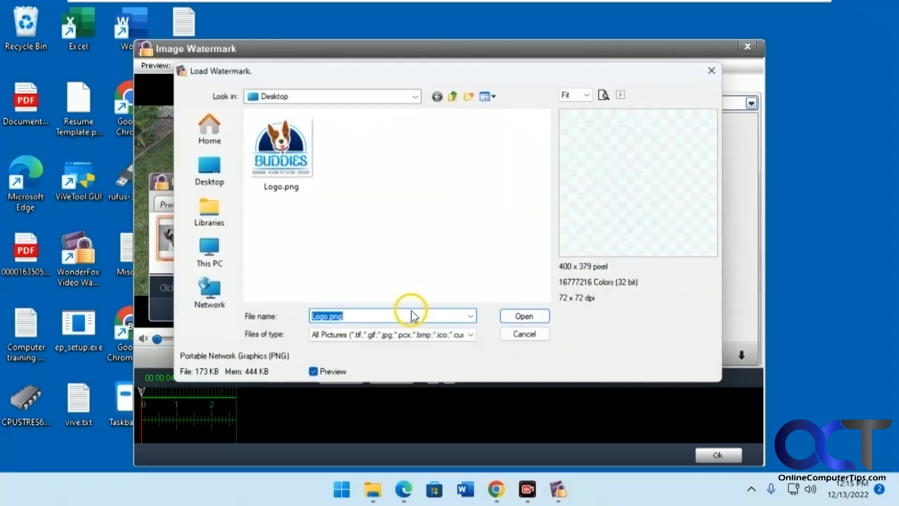
pyautogui.doubleClick(281, 153)
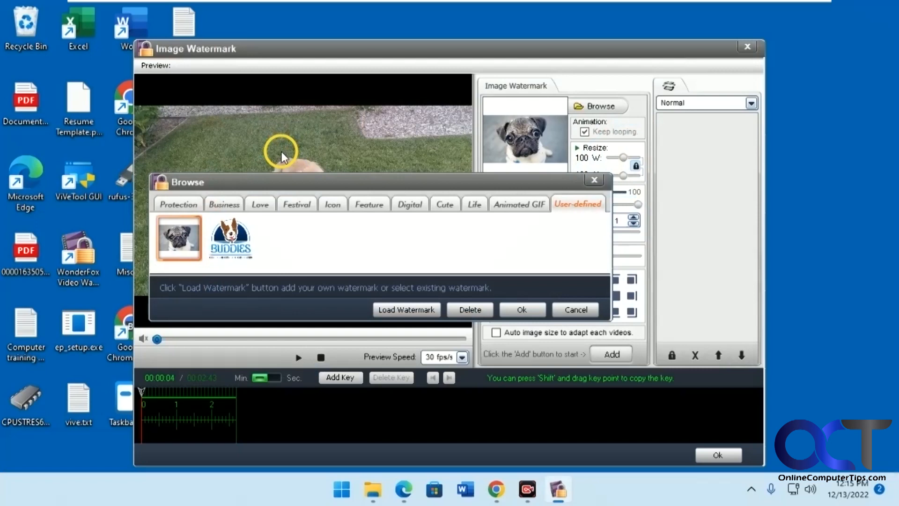
pyautogui.click(244, 249)
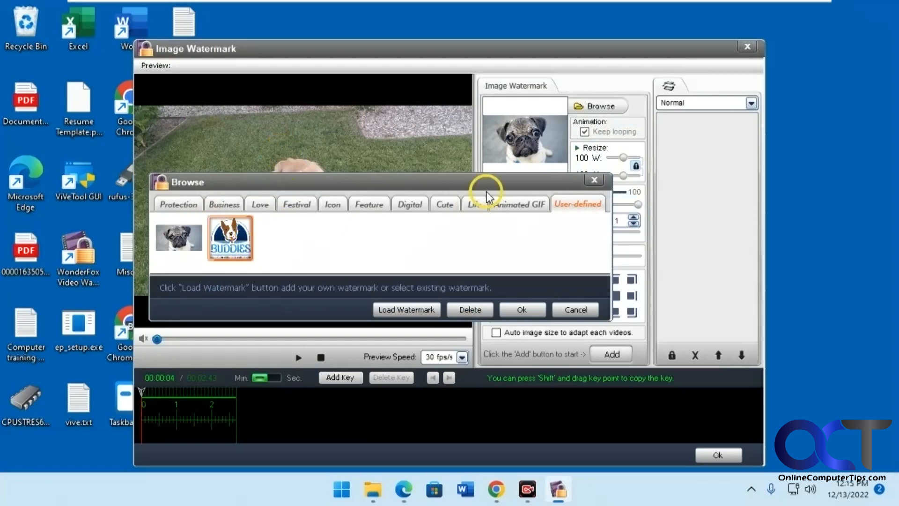
# Step: Add the chosen logo to the video and move it toward the frame's lower-right area, at about X 65.78 %, Y 41.81 %
pyautogui.click(521, 310)
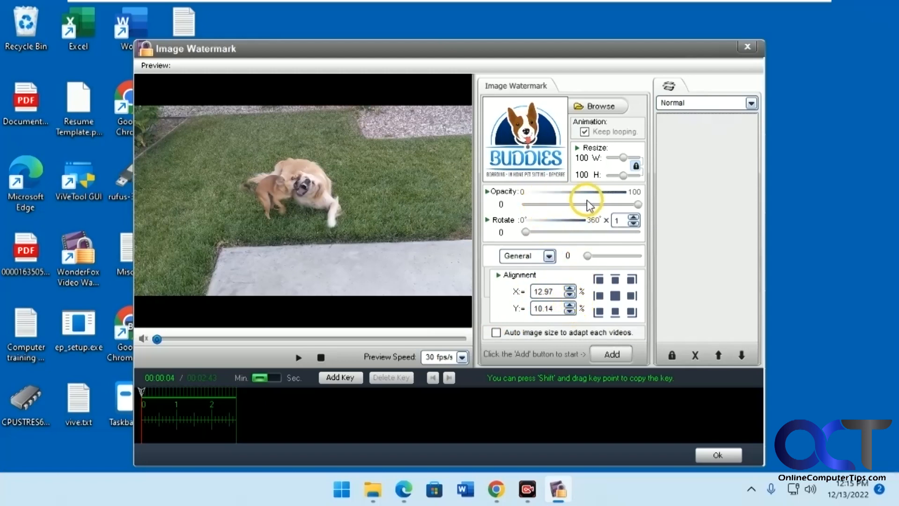
pyautogui.click(613, 355)
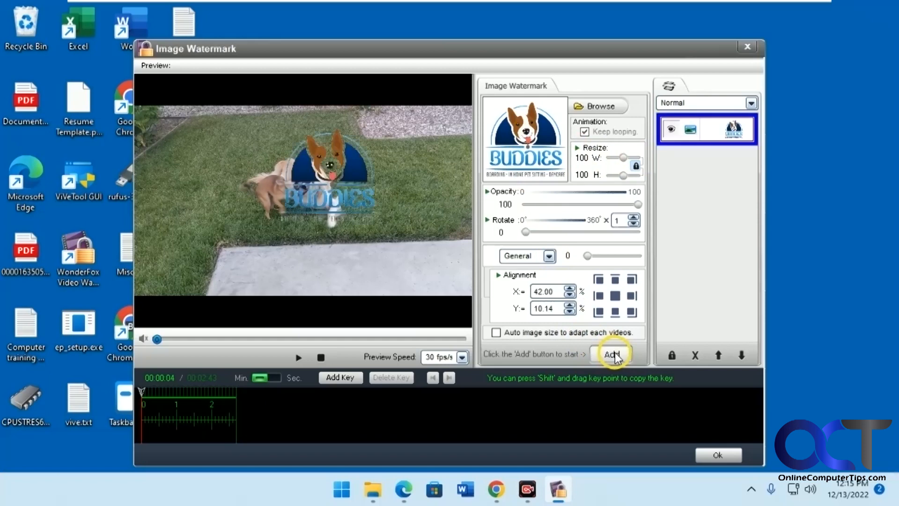
pyautogui.moveTo(358, 169); pyautogui.dragTo(437, 230)
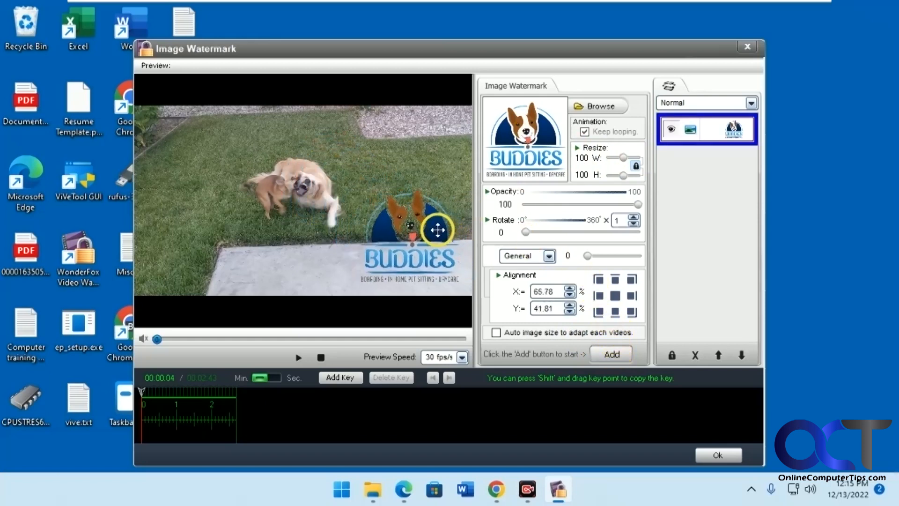
# Step: Try out the opacity, rotation and Tile layout on the logo watermark, and return it to the General layout
pyautogui.moveTo(638, 204)
pyautogui.mouseDown()
pyautogui.moveTo(588, 205)
pyautogui.moveTo(642, 204)
pyautogui.mouseUp()
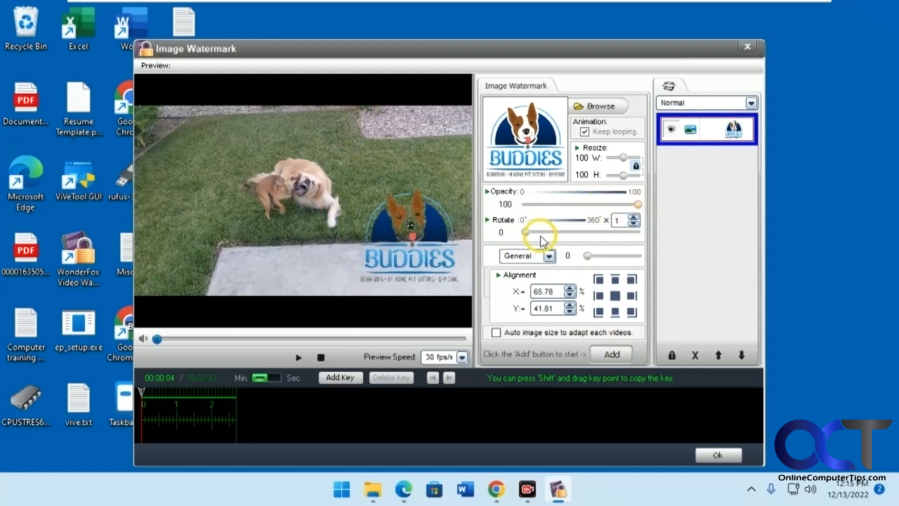
pyautogui.moveTo(528, 230)
pyautogui.mouseDown()
pyautogui.moveTo(558, 231)
pyautogui.moveTo(522, 231)
pyautogui.mouseUp()
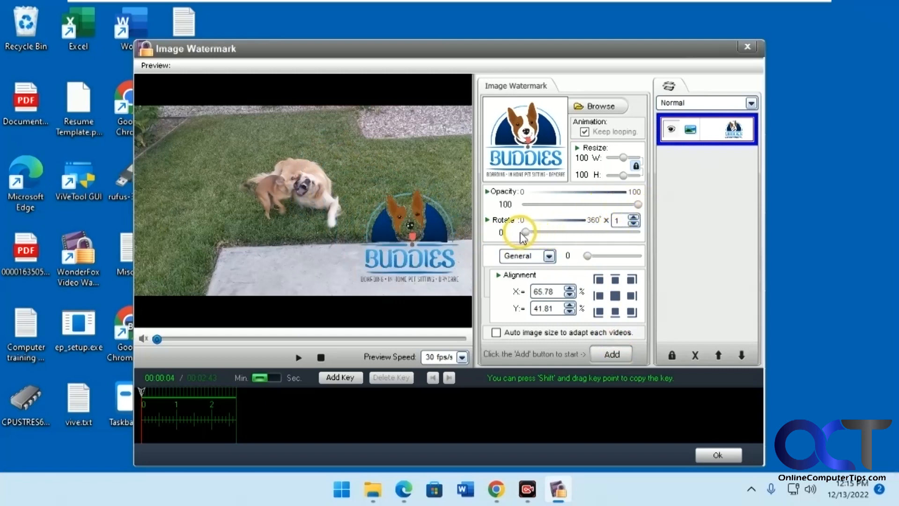
pyautogui.click(548, 256)
pyautogui.click(539, 281)
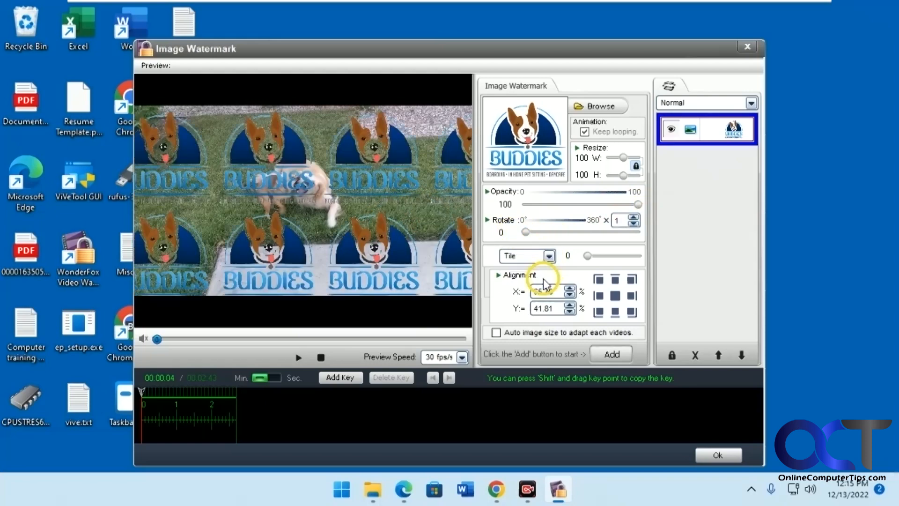
pyautogui.click(549, 256)
pyautogui.click(543, 271)
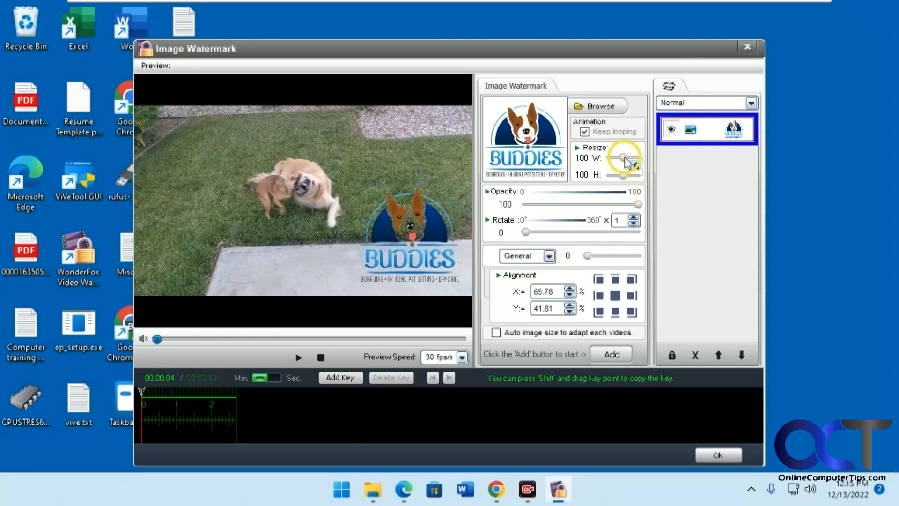
# Step: Resize the logo to 67 in width and height and move it into the frame's lower-right corner, at about X 78.44 %, Y 63.33 %
pyautogui.moveTo(622, 158); pyautogui.dragTo(619, 158)
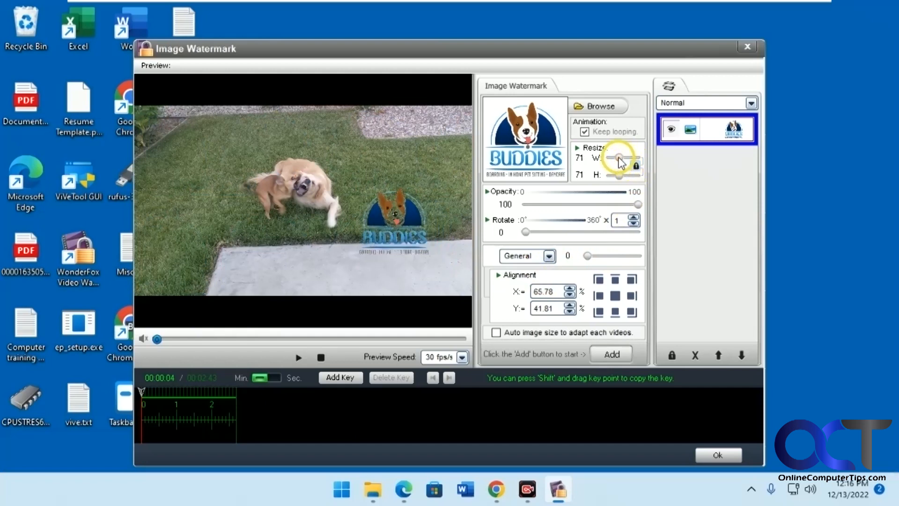
pyautogui.moveTo(621, 158); pyautogui.dragTo(618, 159)
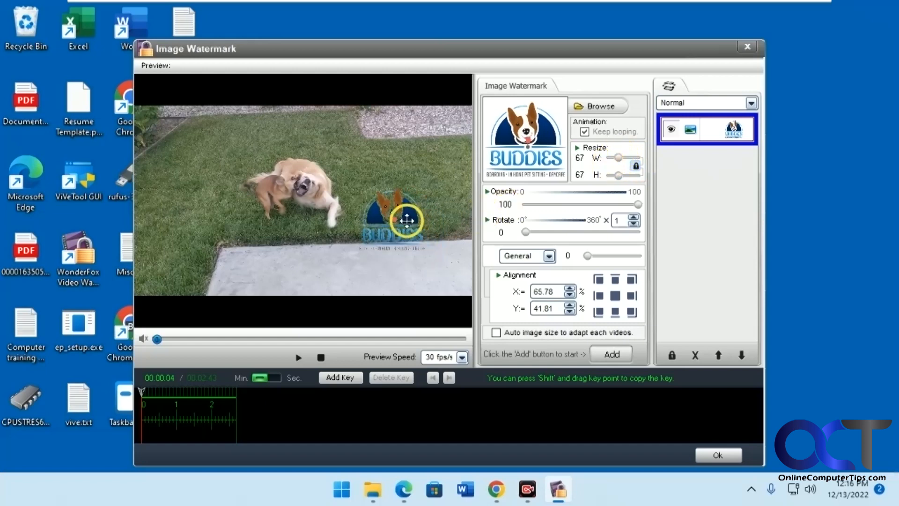
pyautogui.moveTo(423, 251); pyautogui.dragTo(449, 260)
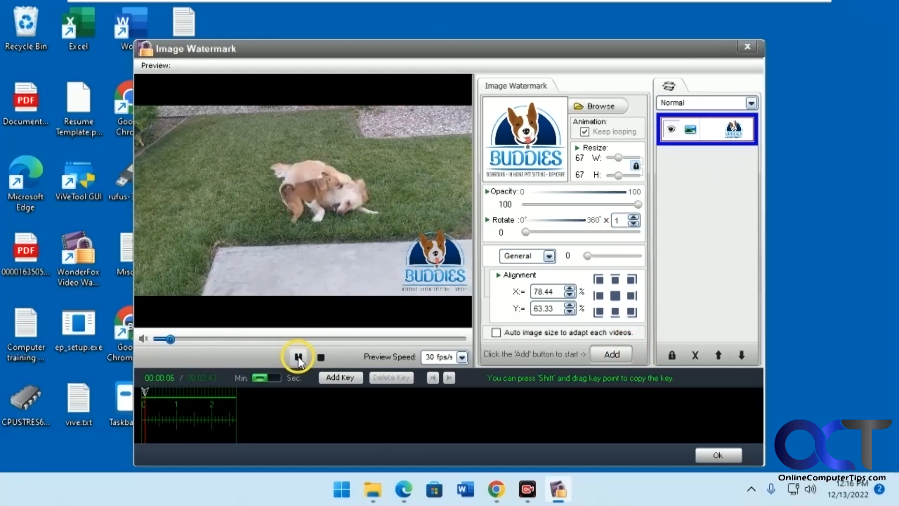
# Step: Pause the playback, accept the image watermark and briefly play the video with the logo in the main preview
pyautogui.click(298, 358)
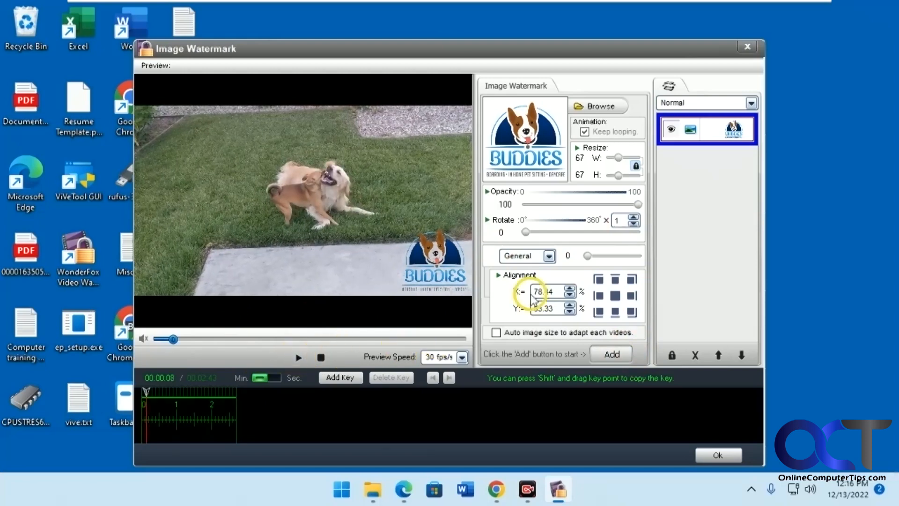
pyautogui.click(715, 455)
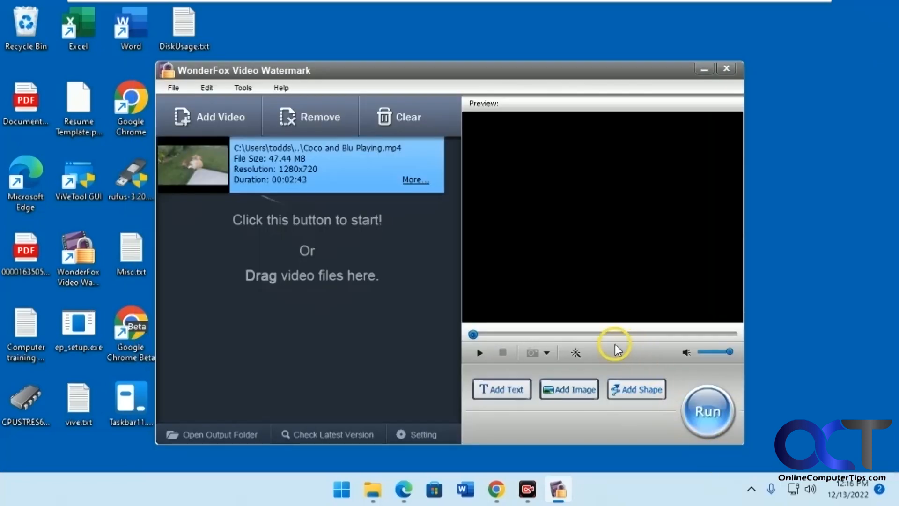
pyautogui.click(480, 352)
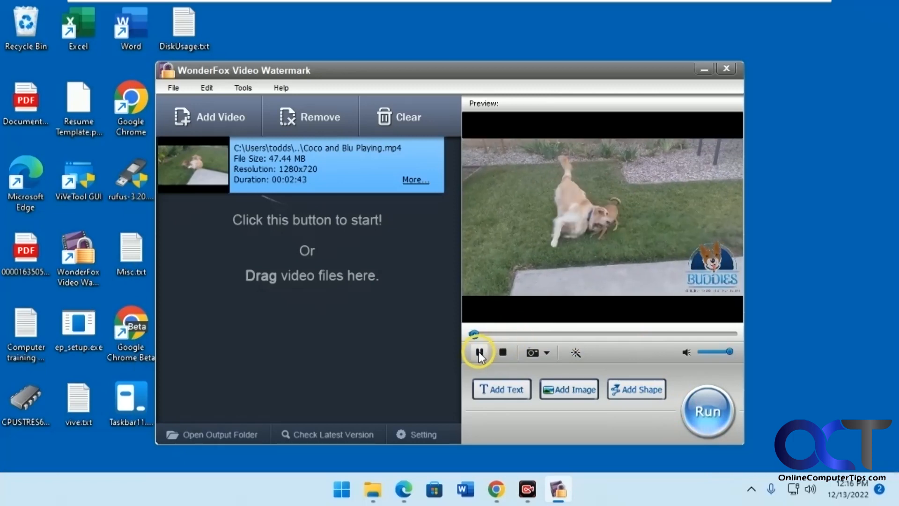
pyautogui.click(502, 352)
# Step: Start a text watermark and enter "Call Now!" as its text
pyautogui.click(510, 389)
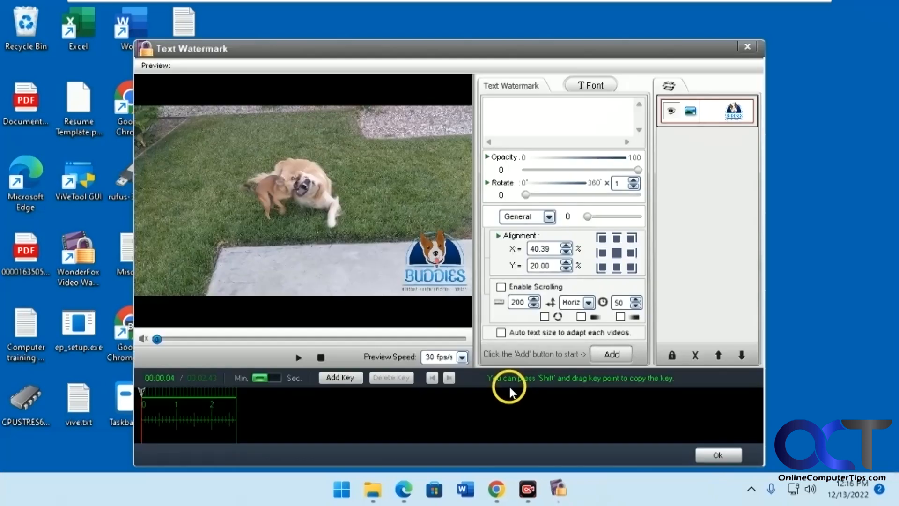
pyautogui.click(522, 105)
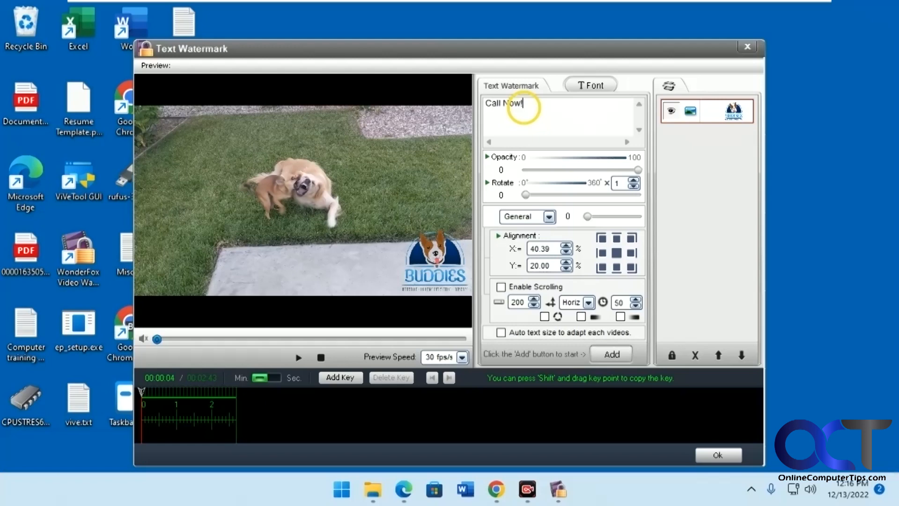
pyautogui.moveTo(541, 107); pyautogui.dragTo(475, 103)
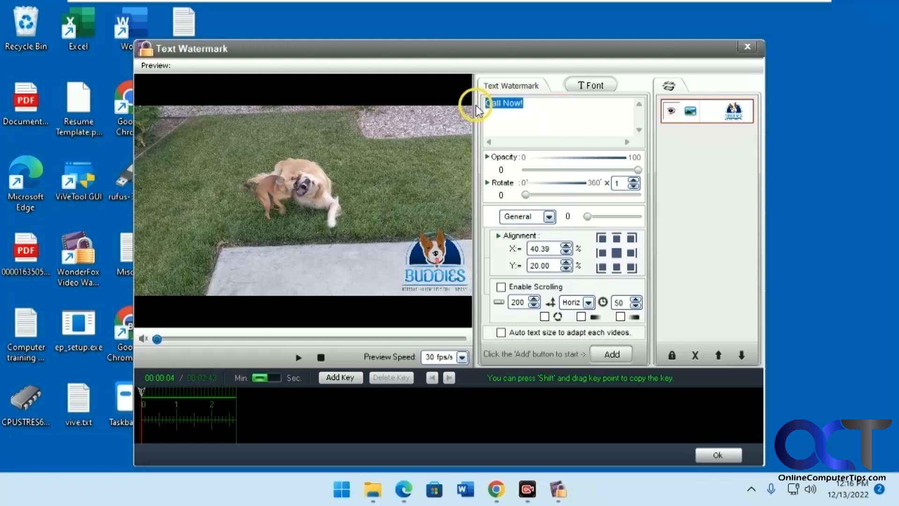
# Step: Format the watermark text in red with shadow and stroke enabled
pyautogui.click(583, 86)
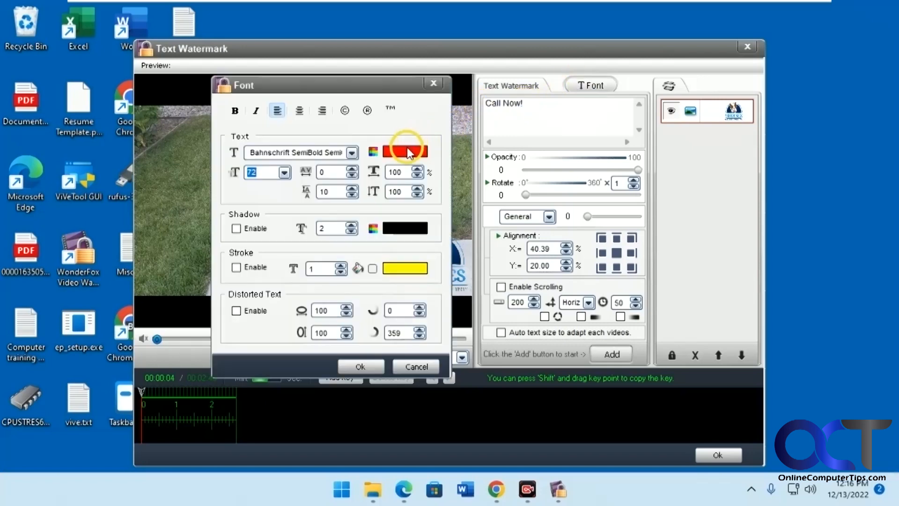
pyautogui.click(407, 151)
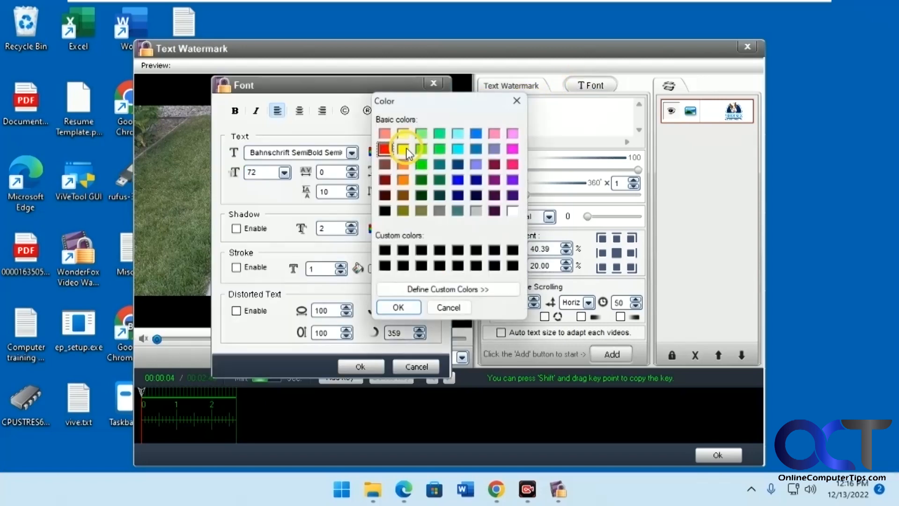
pyautogui.click(398, 307)
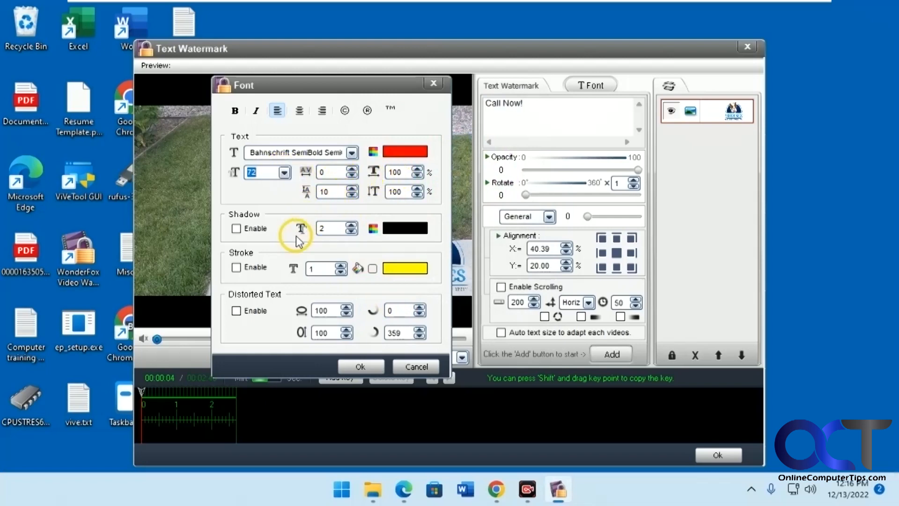
pyautogui.click(237, 230)
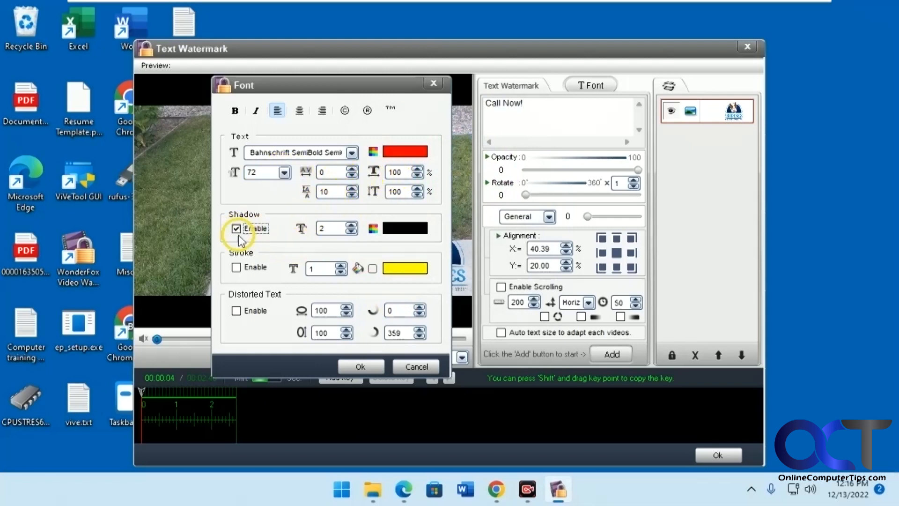
pyautogui.click(236, 268)
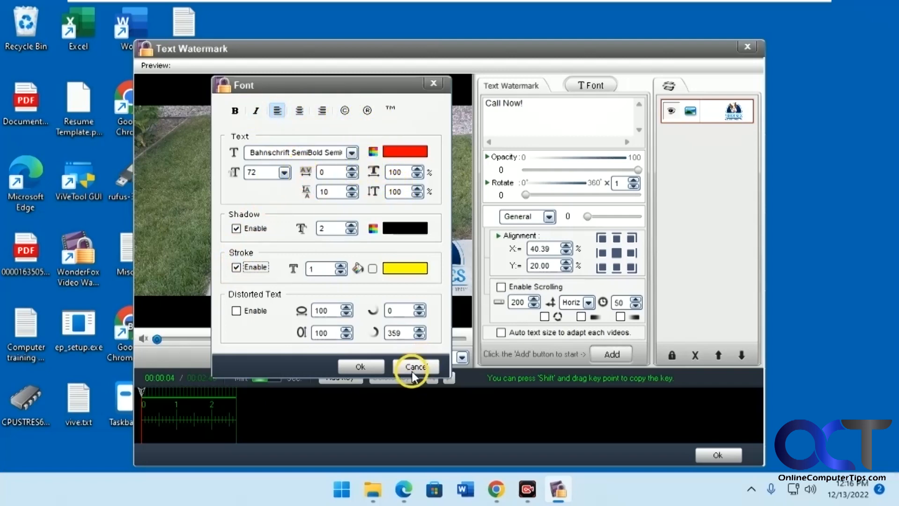
pyautogui.click(365, 365)
# Step: Add the "Call Now!" text to the video's upper-left corner, at about X 2.73 %, Y 9.03 %, and accept the text watermark
pyautogui.click(612, 354)
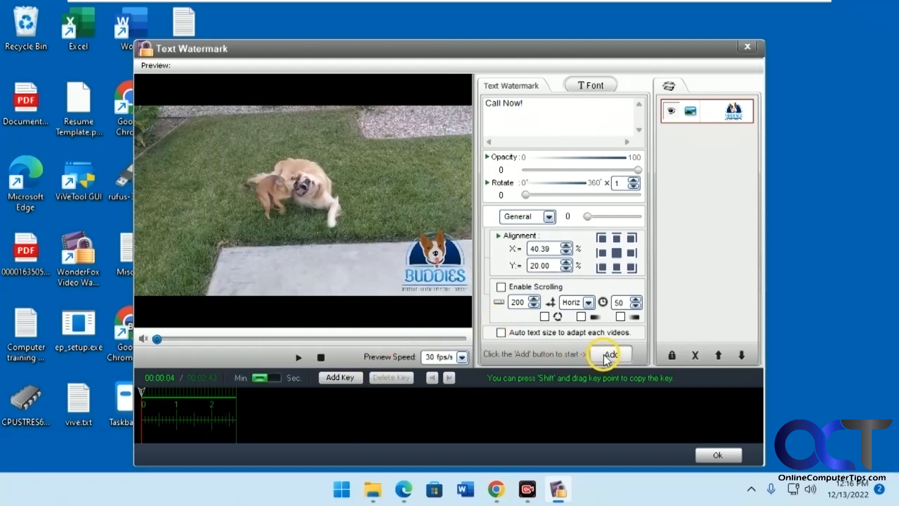
pyautogui.moveTo(317, 173); pyautogui.dragTo(183, 117)
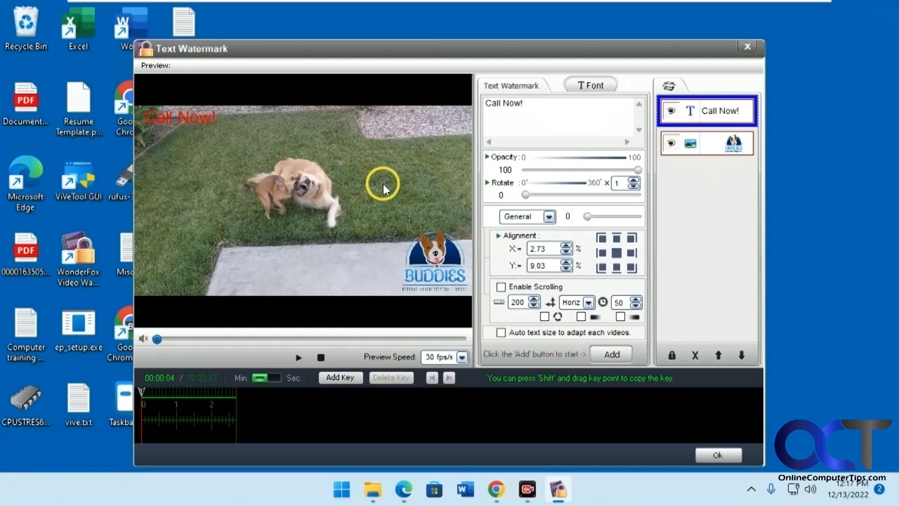
pyautogui.click(718, 455)
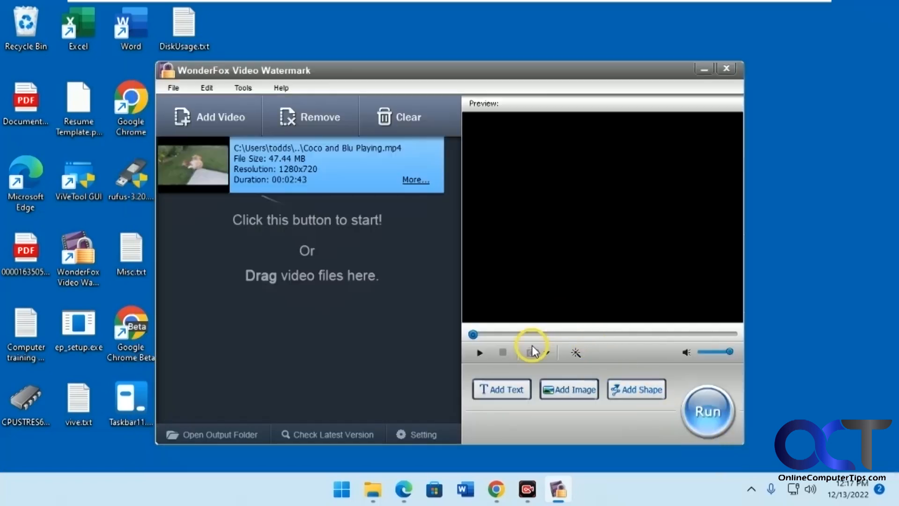
# Step: Play the video briefly to check both the logo and the text watermark, and pause it
pyautogui.click(481, 353)
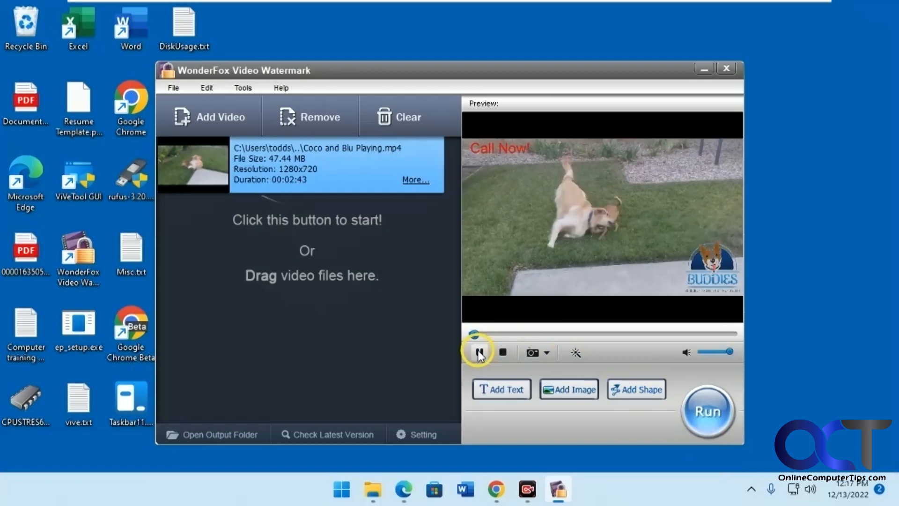
pyautogui.click(480, 353)
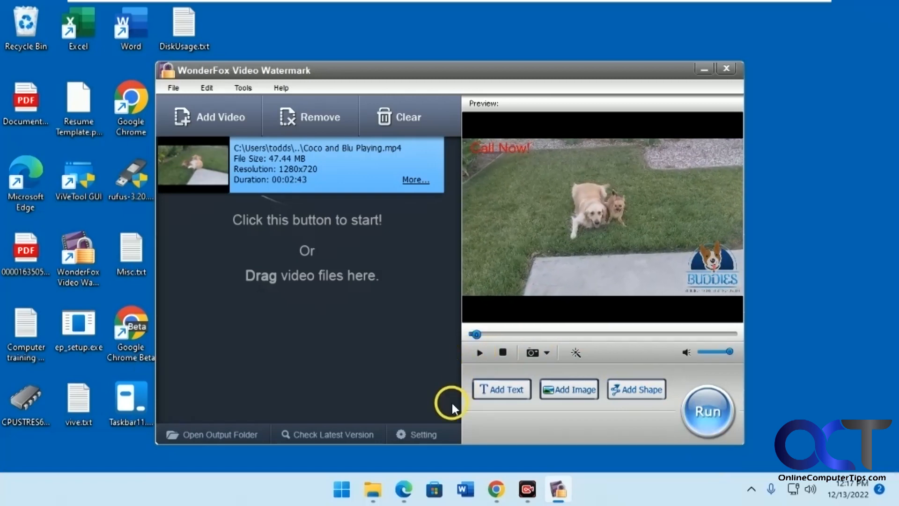
# Step: Review the program's general options for finishing action, CPU priority, sound and updates, and accept them without changes
pyautogui.click(420, 432)
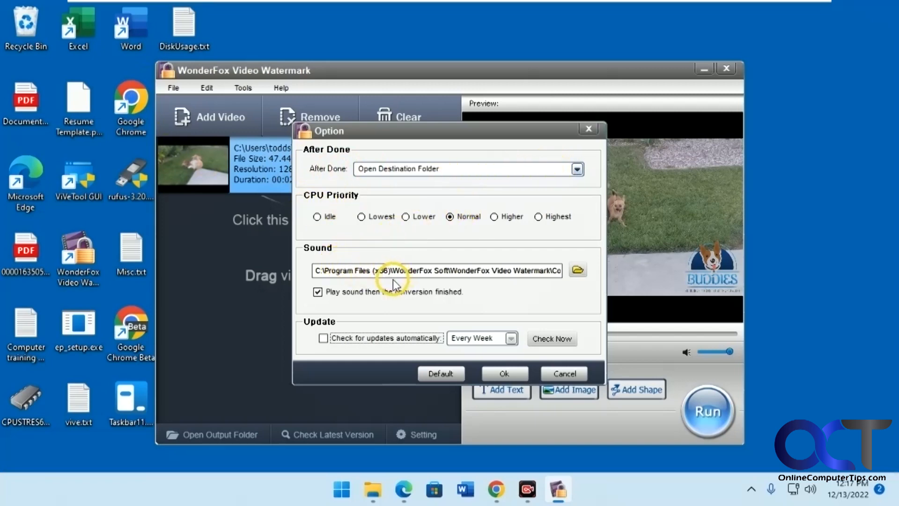
pyautogui.click(505, 371)
# Step: Check the available snapshot formats, and view the video effect adjustments without changing any of them
pyautogui.click(547, 354)
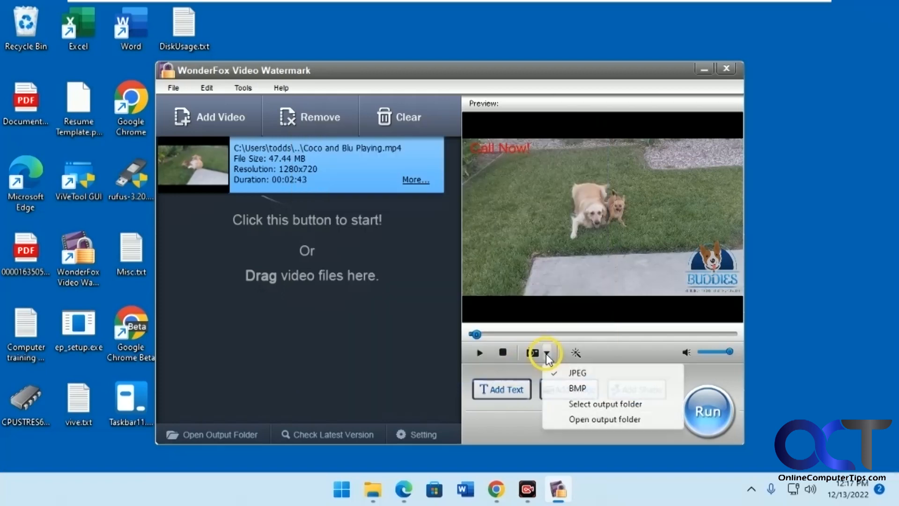
pyautogui.click(546, 352)
pyautogui.click(575, 353)
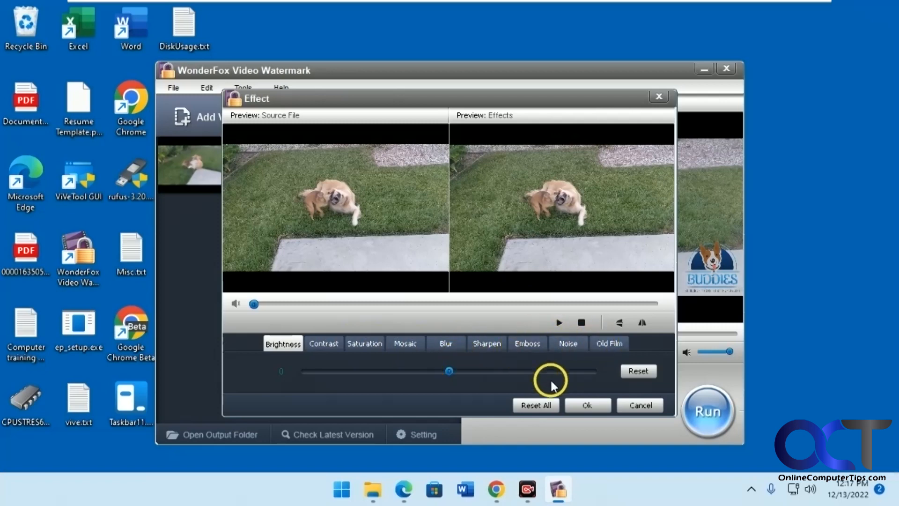
pyautogui.click(589, 406)
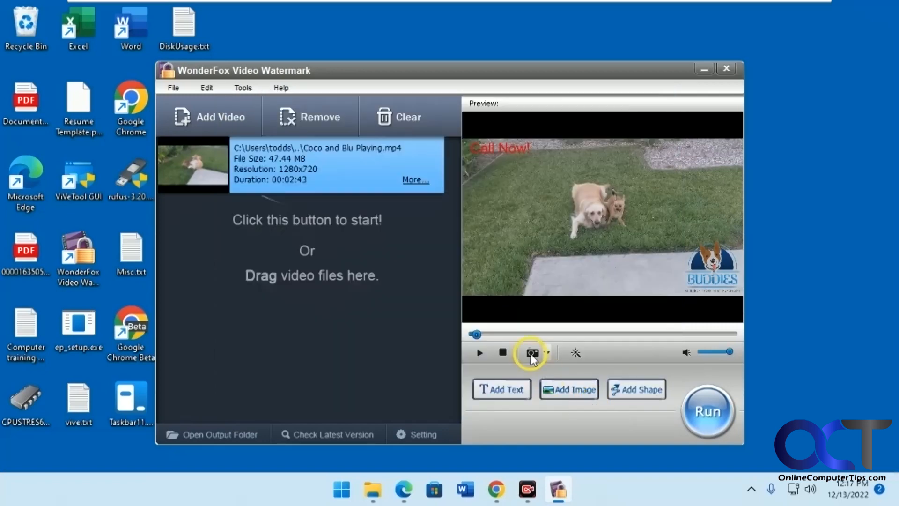
pyautogui.click(173, 88)
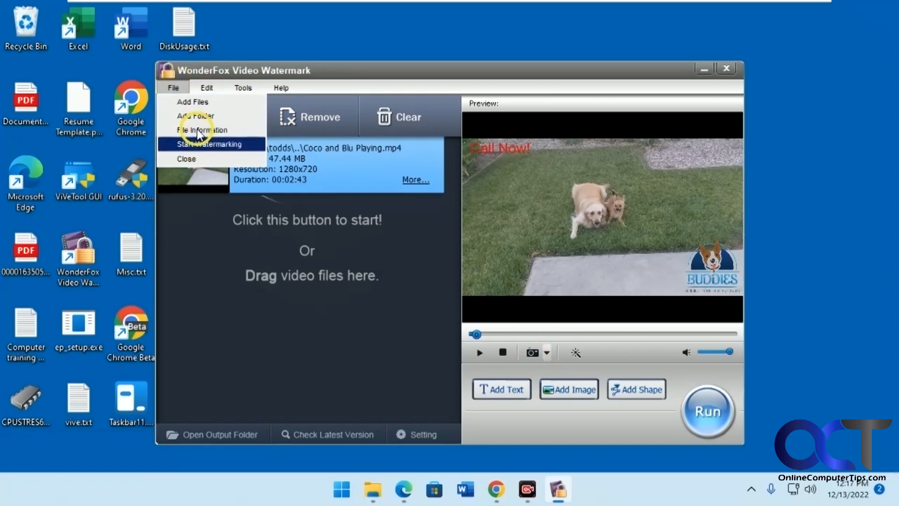
pyautogui.moveTo(206, 89)
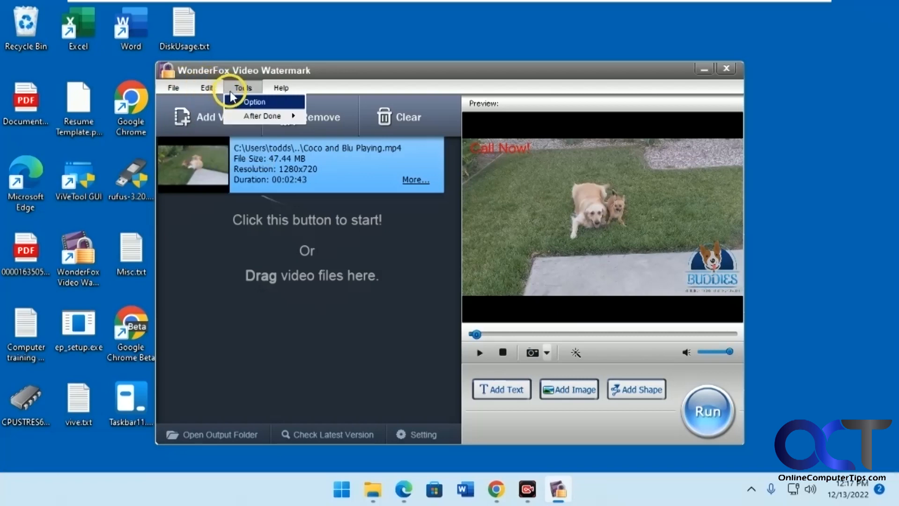
pyautogui.moveTo(296, 88)
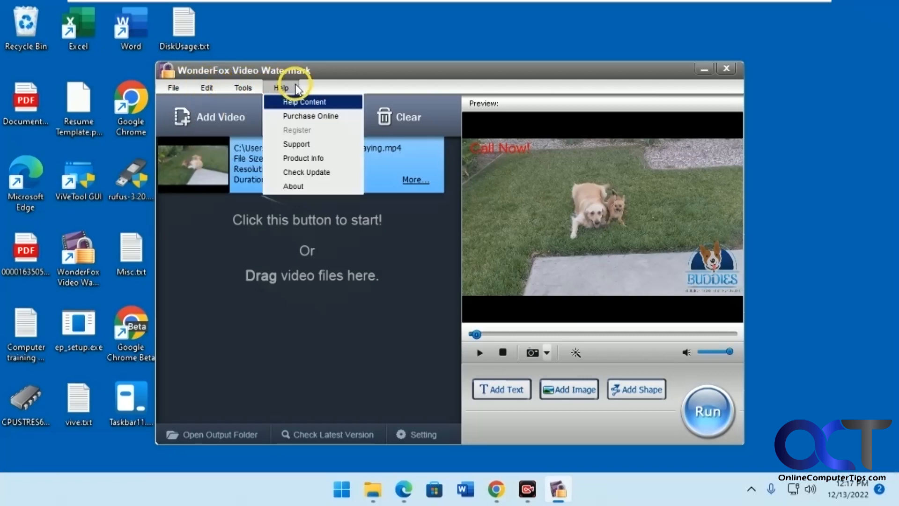
pyautogui.click(386, 72)
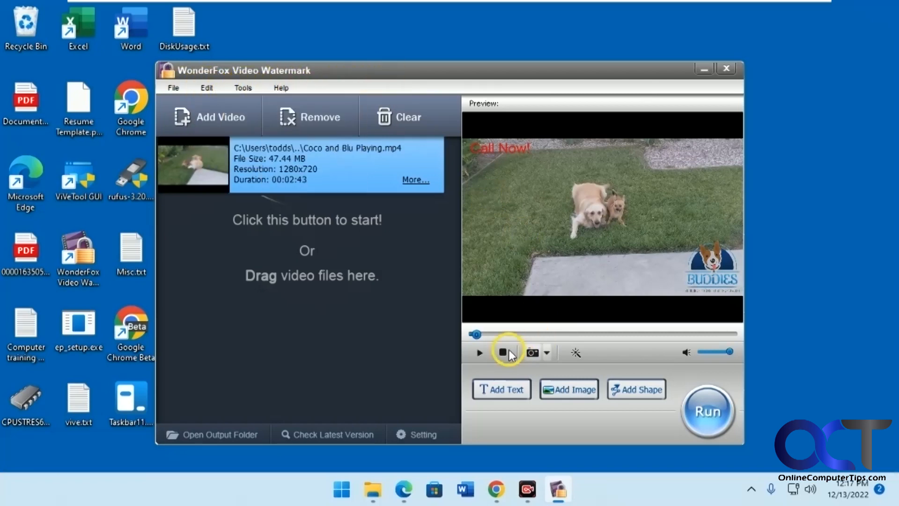
# Step: Examine the shape watermark options, choose the ellipse shape type, and close the shape editor without adding a shape
pyautogui.click(628, 397)
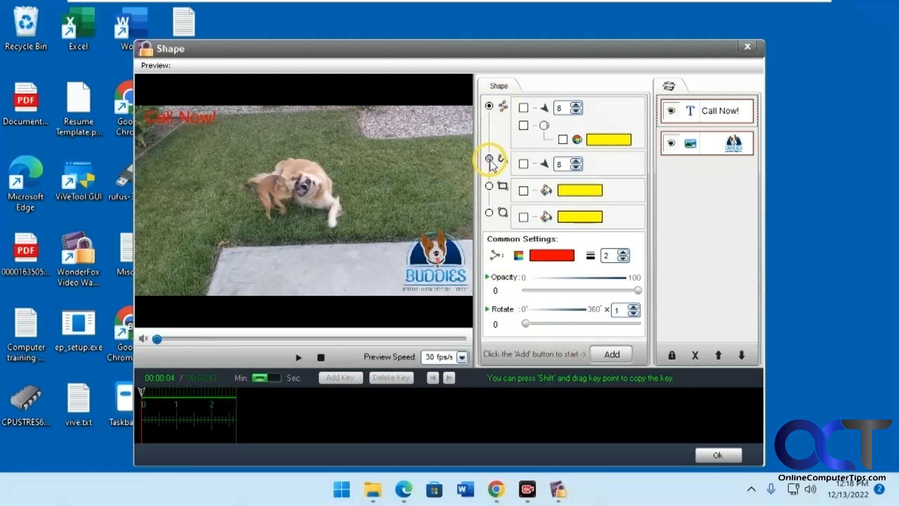
pyautogui.click(489, 211)
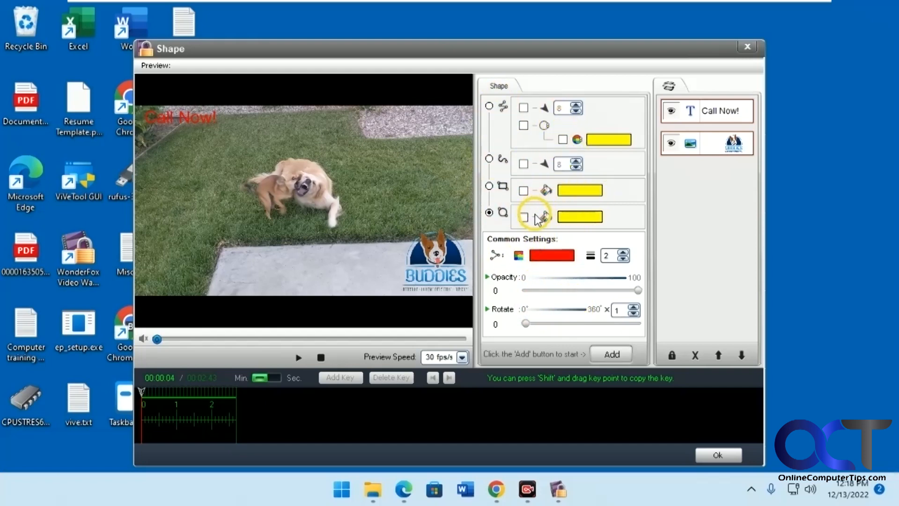
pyautogui.click(707, 453)
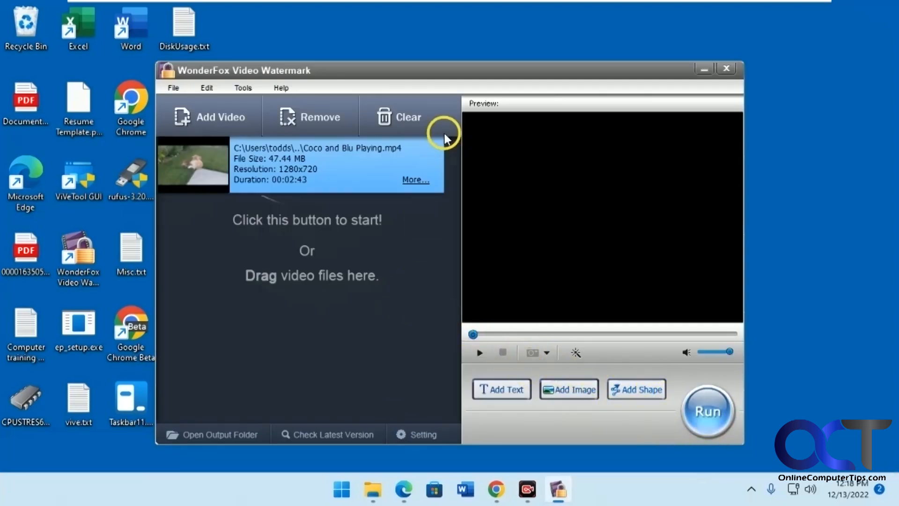
# Step: Move the watermark window aside, play the original "Coco and Blu Playing.mp4" from the desktop, and close the player
pyautogui.moveTo(431, 77); pyautogui.dragTo(518, 68)
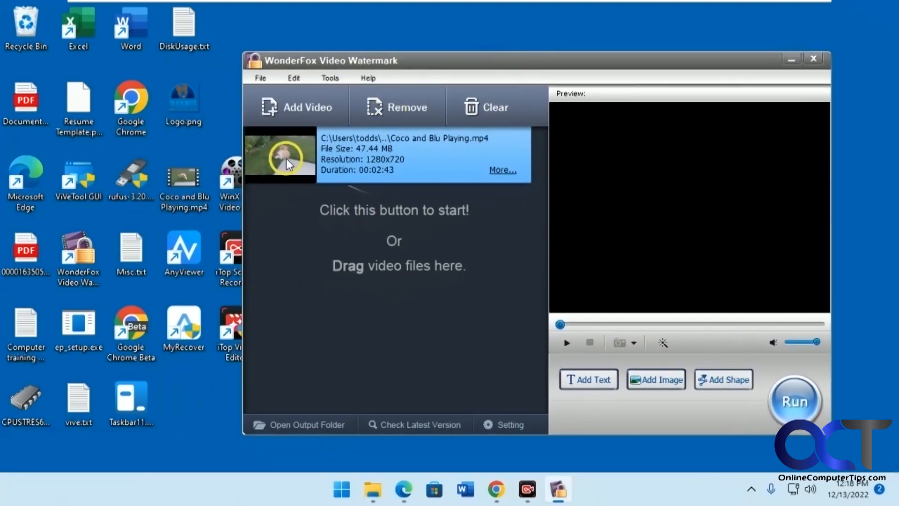
pyautogui.doubleClick(184, 199)
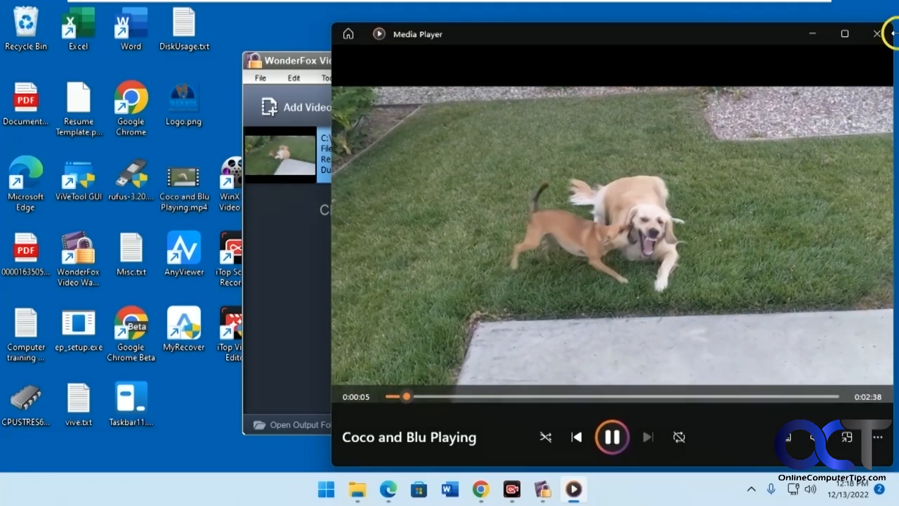
pyautogui.click(878, 34)
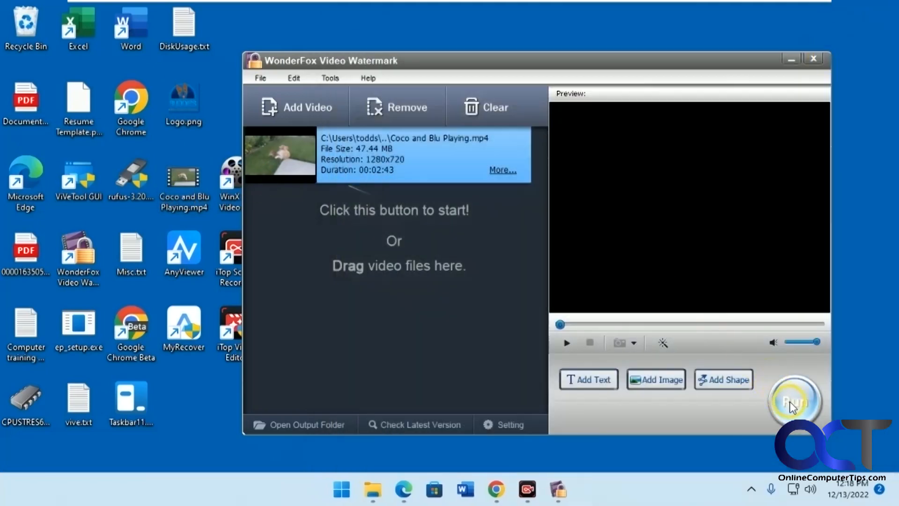
# Step: Export the watermarked video to the Desktop folder as MP4 optimized for portable device, keeping the original resolution
pyautogui.click(792, 403)
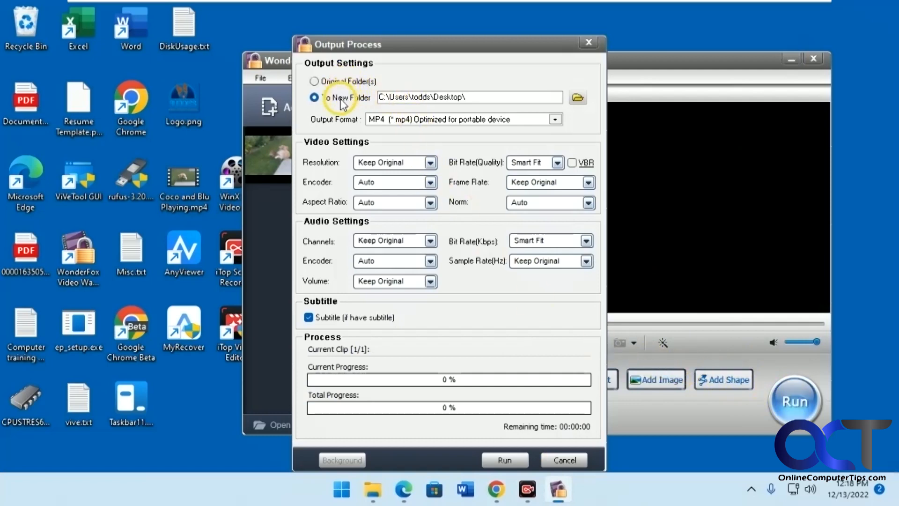
pyautogui.click(555, 120)
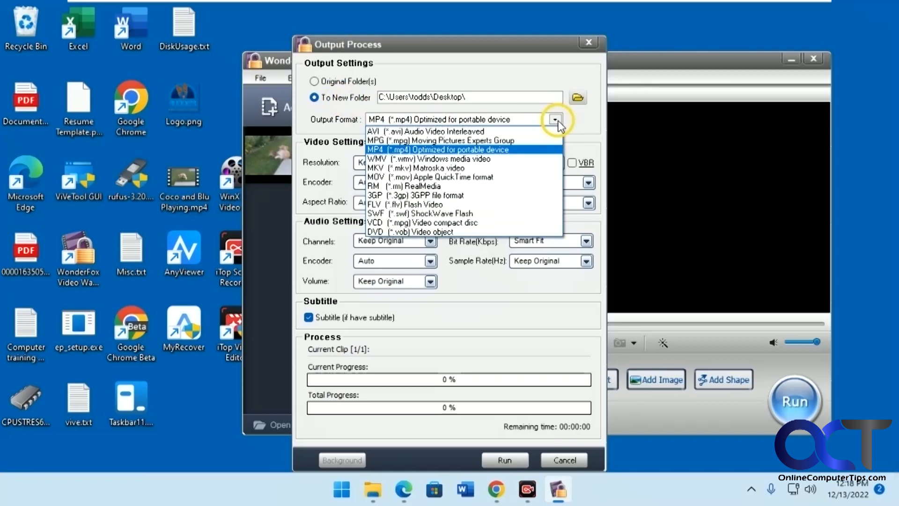
pyautogui.click(557, 121)
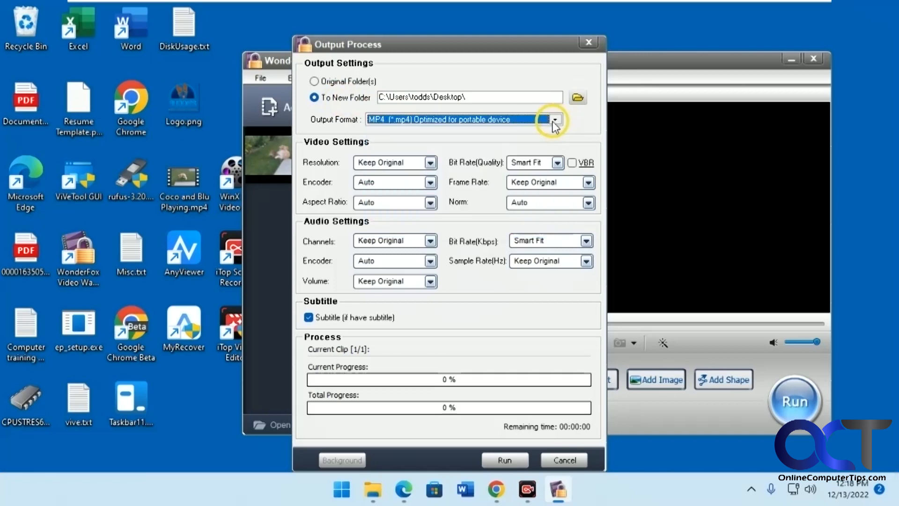
pyautogui.click(428, 163)
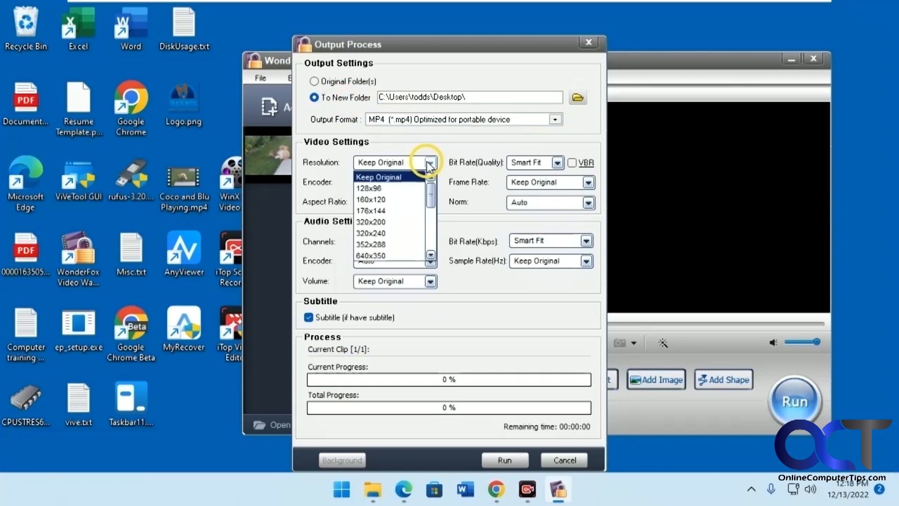
pyautogui.click(429, 165)
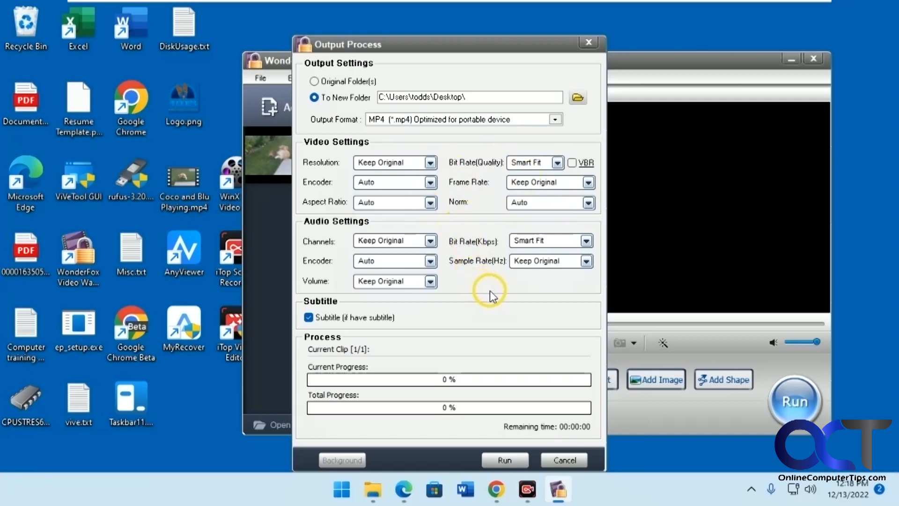
pyautogui.click(519, 461)
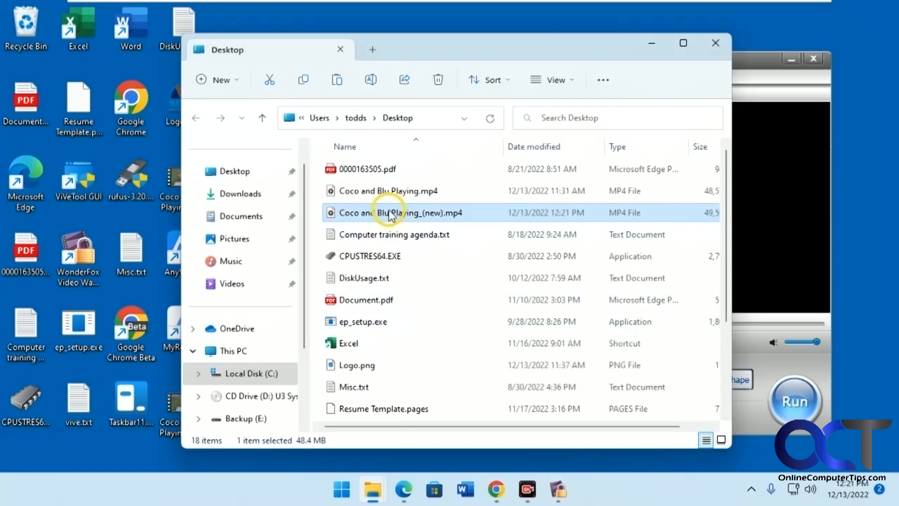
# Step: Play the exported "Coco and Blu Playing_(new).mp4" in Media Player to check both watermarks, and close the player
pyautogui.moveTo(398, 214)
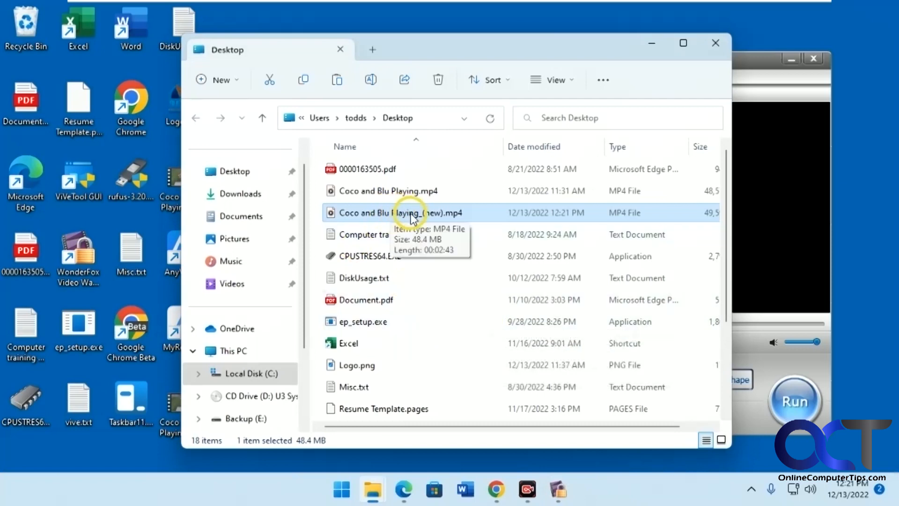
pyautogui.doubleClick(405, 214)
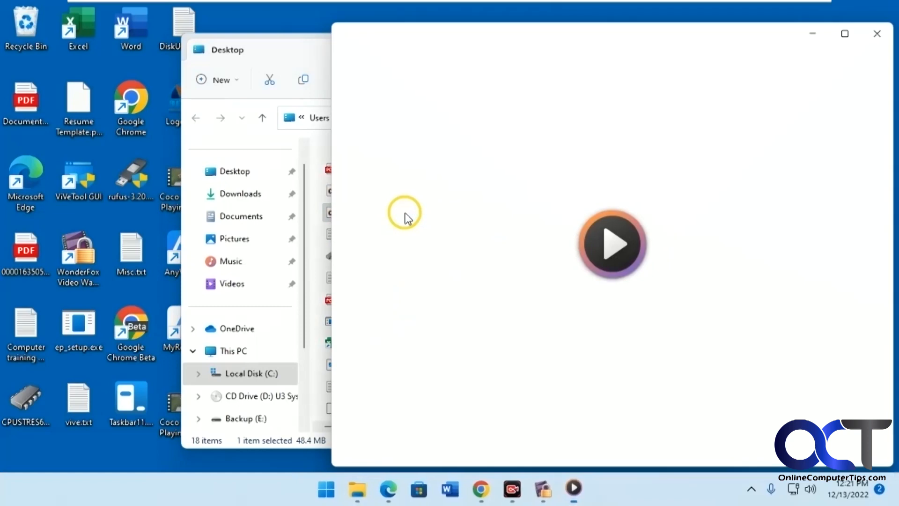
pyautogui.moveTo(606, 33); pyautogui.dragTo(471, 22)
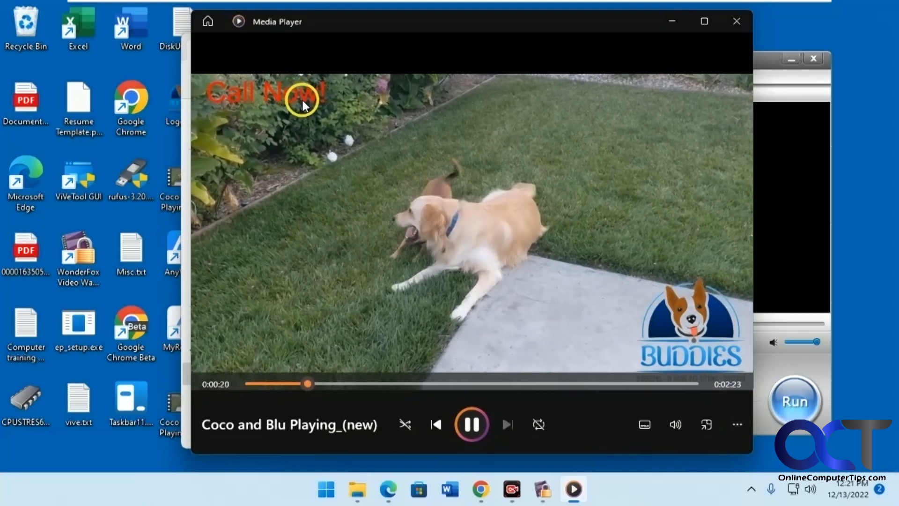
pyautogui.click(739, 23)
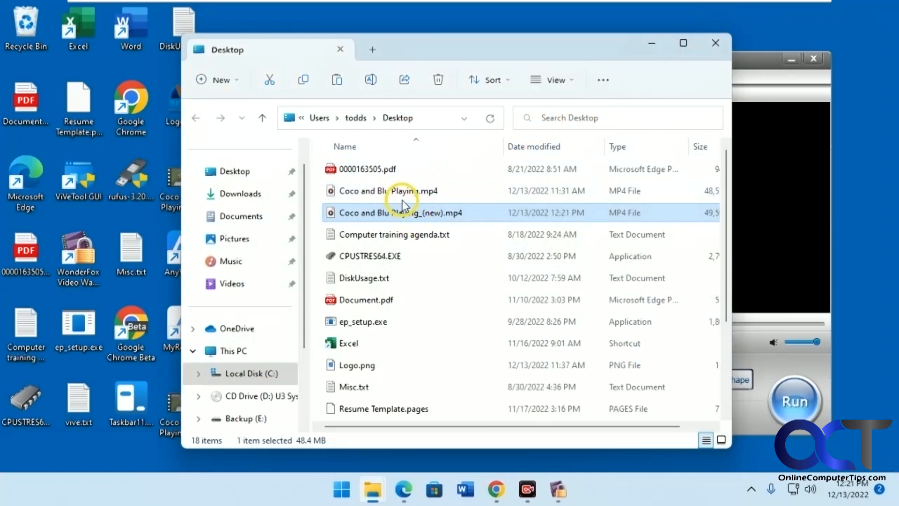
# Step: Compare the file sizes of the original and watermarked videos in the Desktop folder, and minimize the folder window
pyautogui.click(403, 192)
pyautogui.rightClick(404, 197)
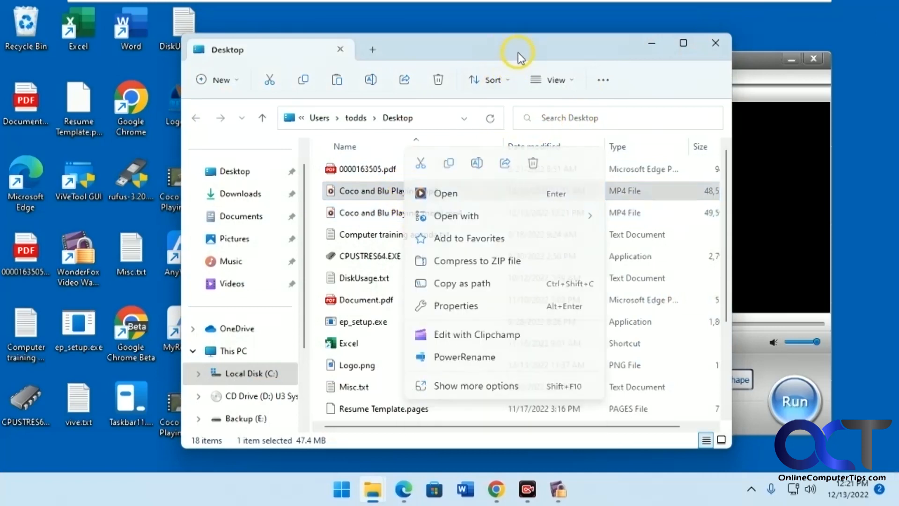
pyautogui.click(518, 57)
pyautogui.moveTo(733, 201); pyautogui.dragTo(799, 209)
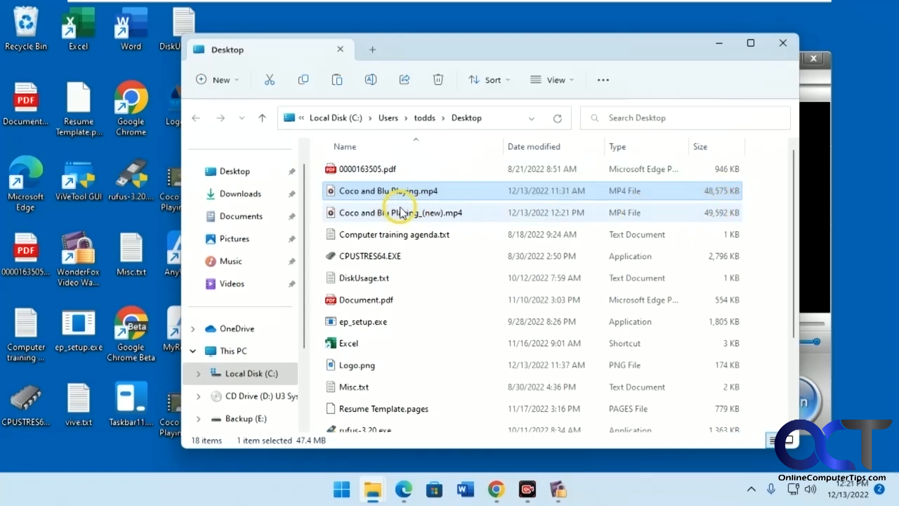
pyautogui.click(719, 43)
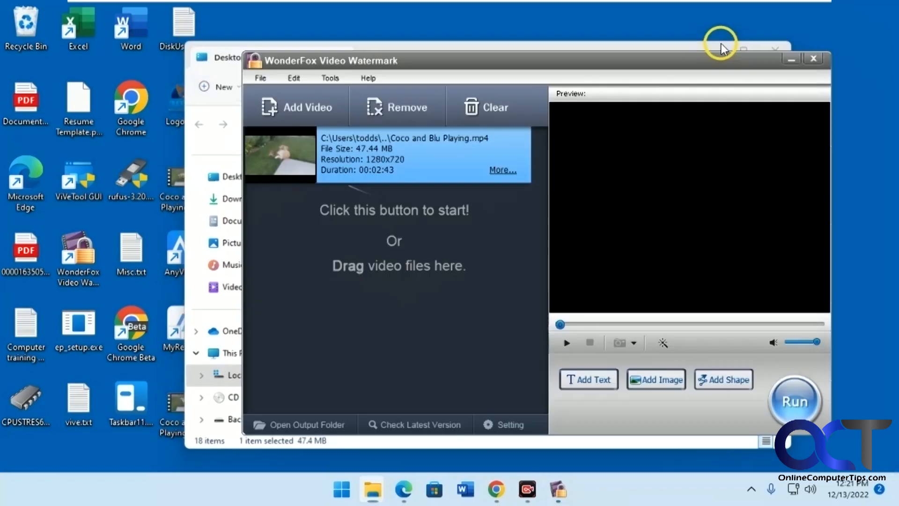